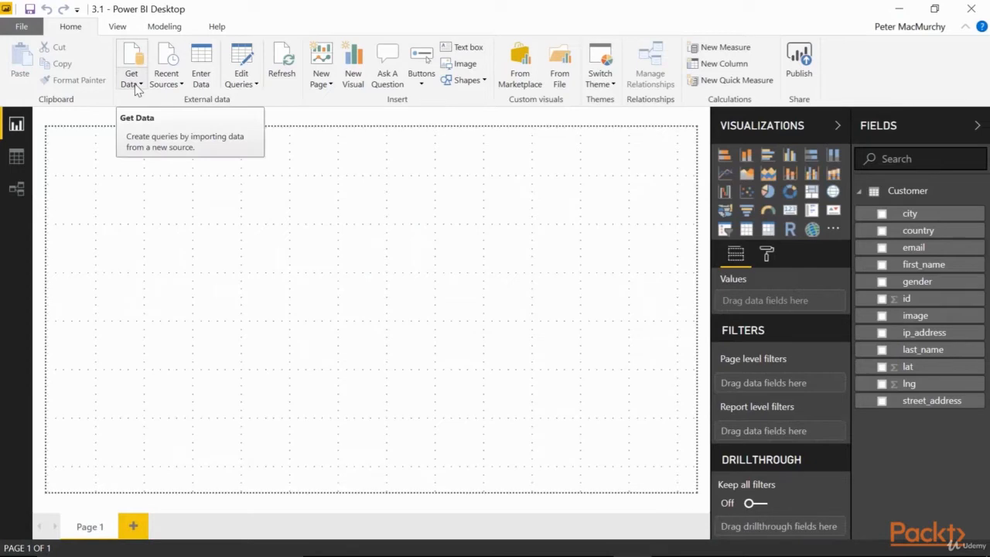
Step: Load the Cart.csv file into the report as a new table
click(136, 87)
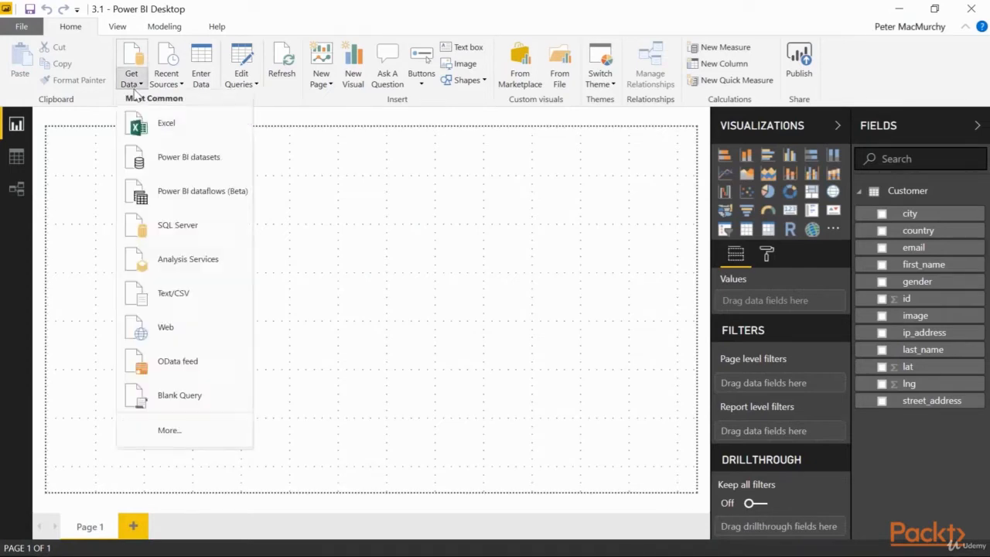
click(159, 298)
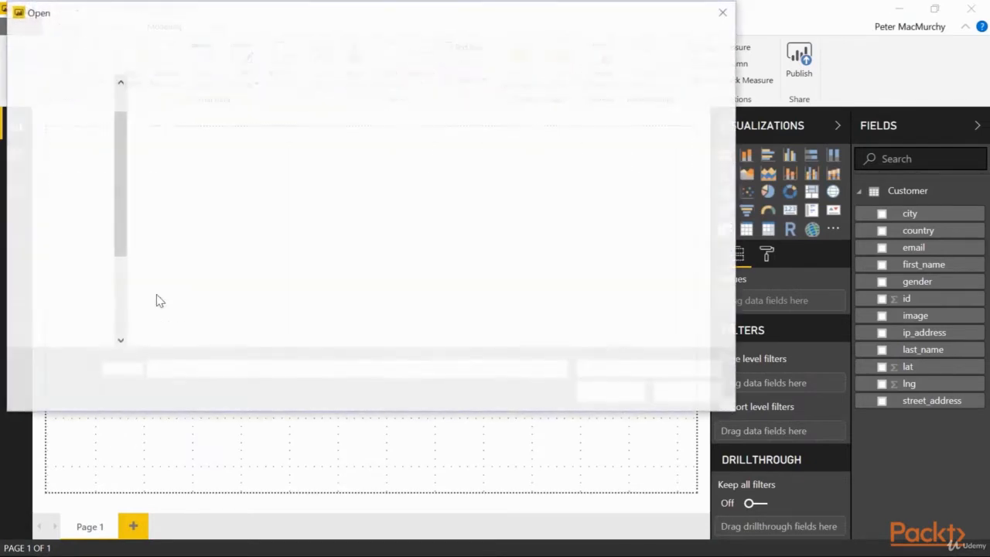
click(174, 114)
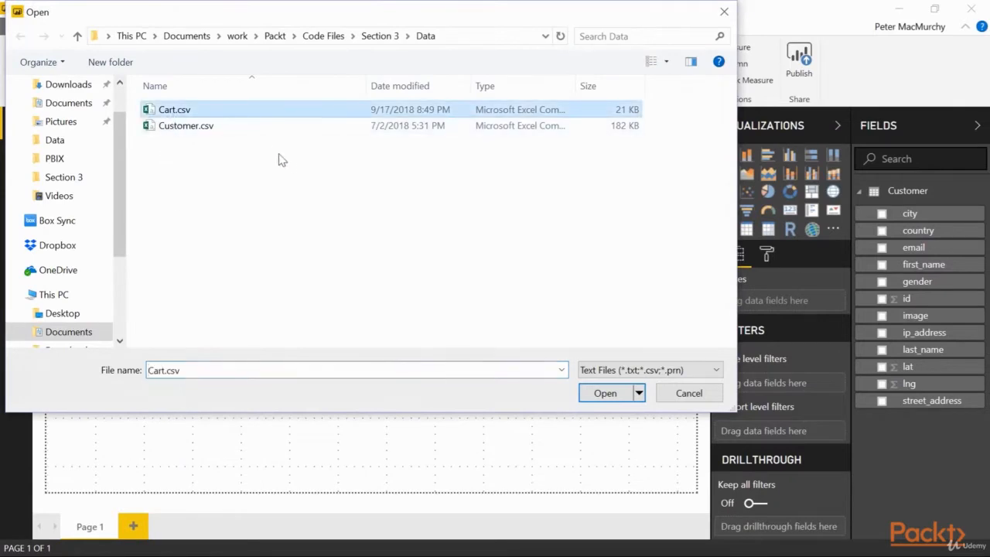
click(607, 400)
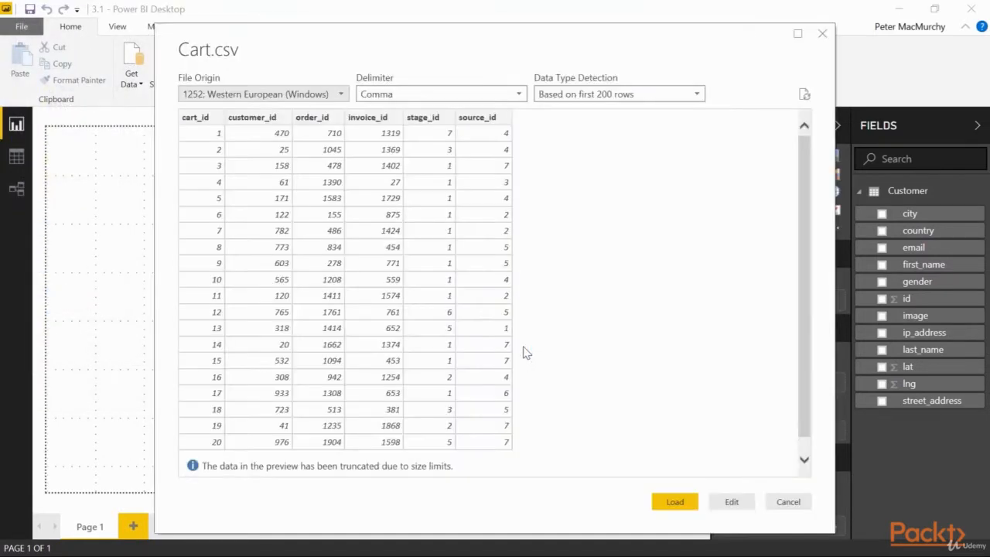
click(660, 500)
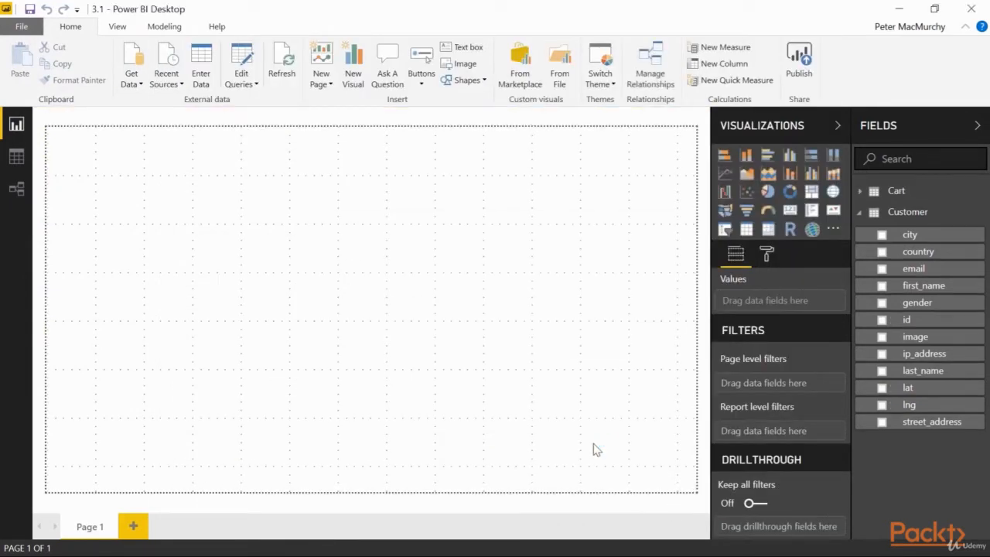
Step: Load the CartStages and Sources tables from the Cart Metadata.xlsx workbook
click(132, 78)
click(169, 125)
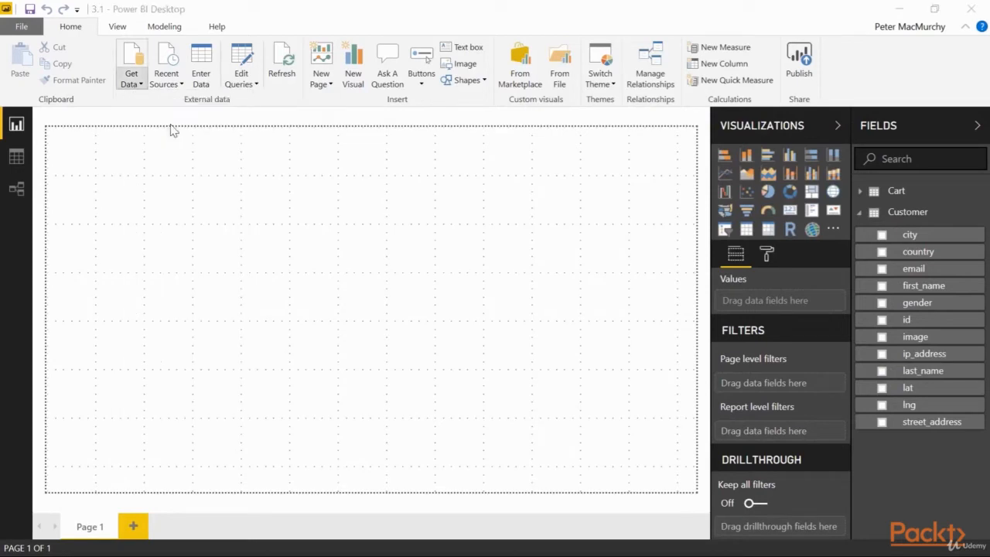
click(199, 112)
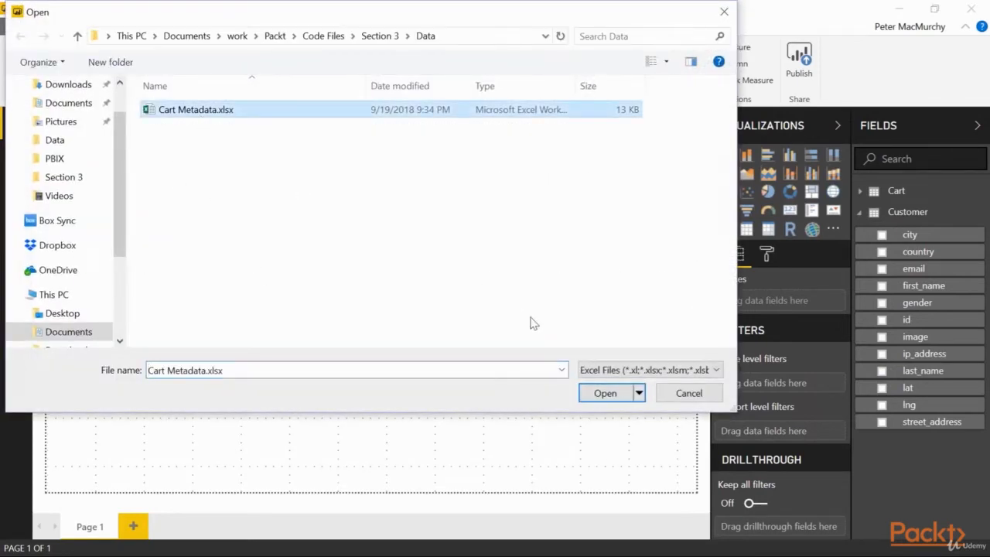
click(602, 393)
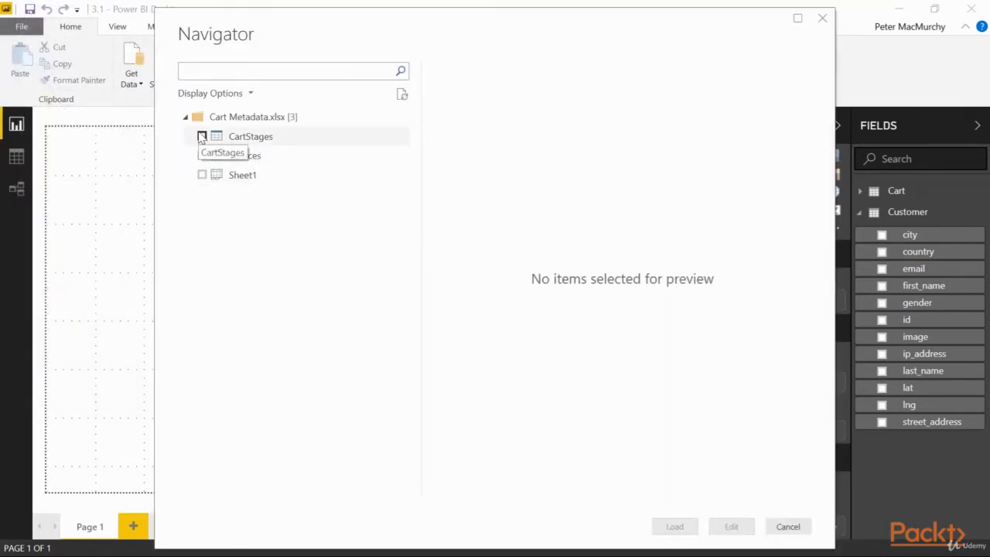
click(202, 136)
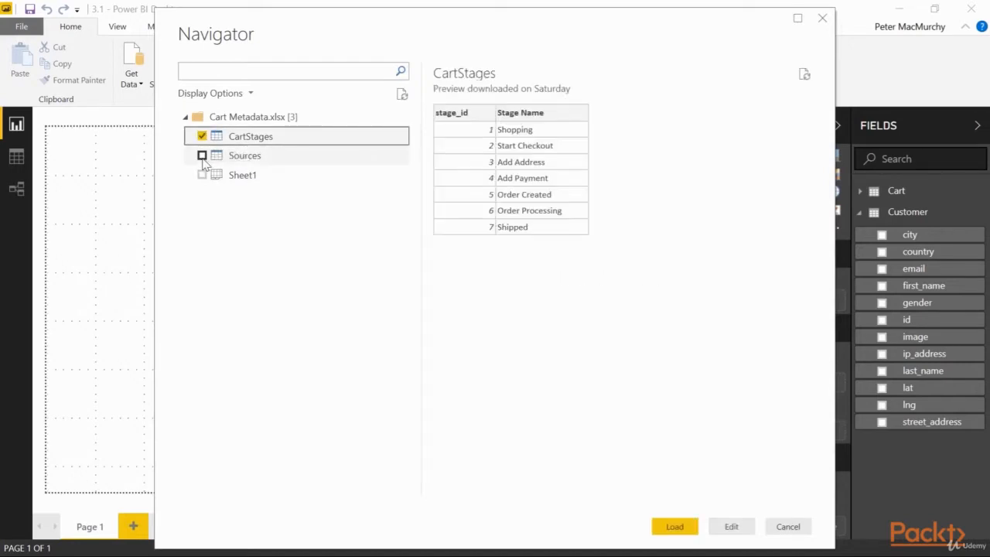
click(202, 157)
click(674, 526)
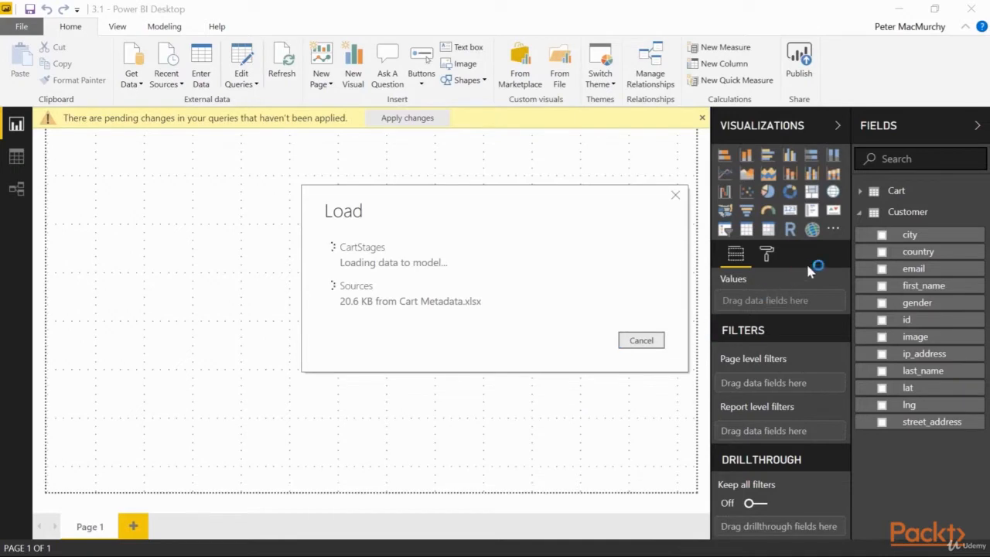
Step: Find the Dot Plot custom visual in the marketplace by searching for "dot" and import it into the report
click(834, 234)
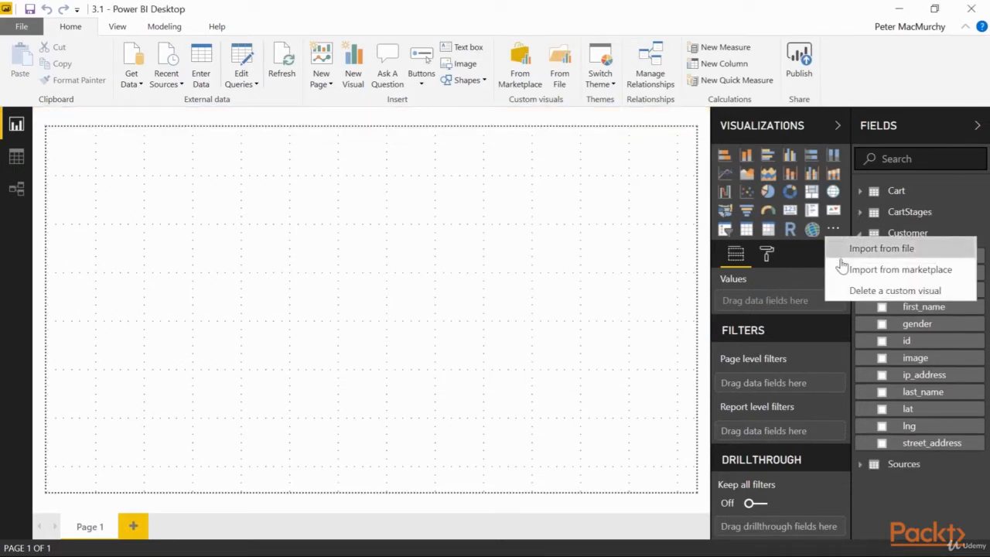
click(844, 249)
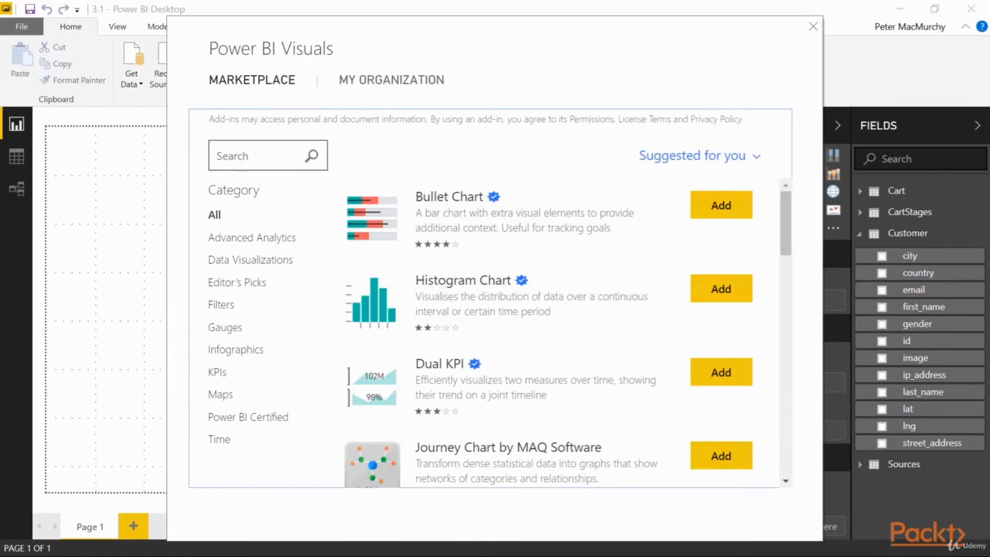
text(dot)
key(Return)
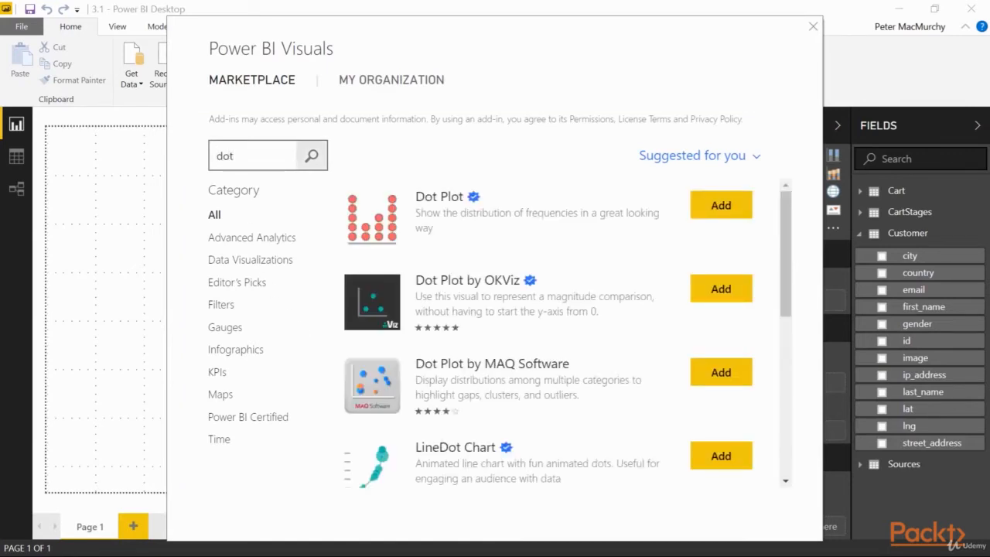
click(720, 206)
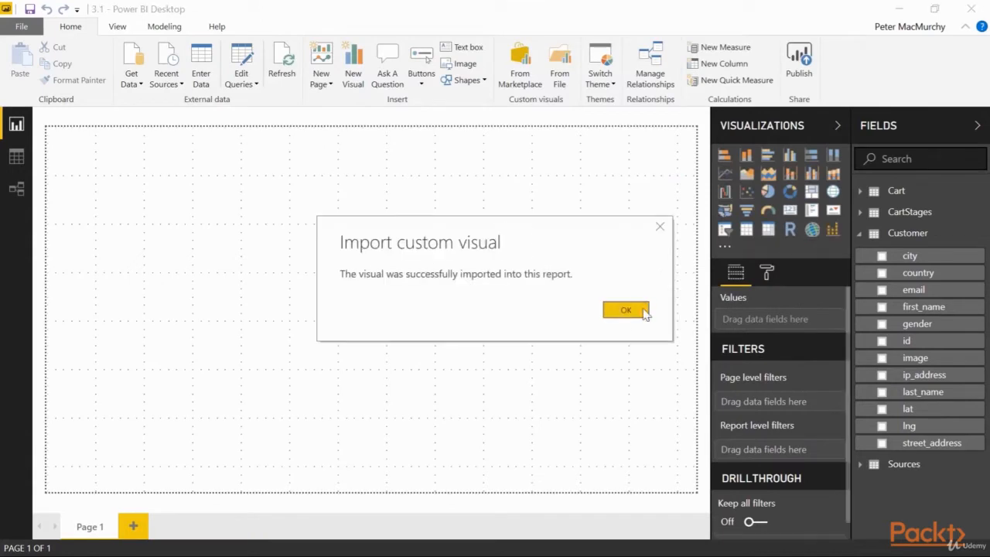
click(645, 311)
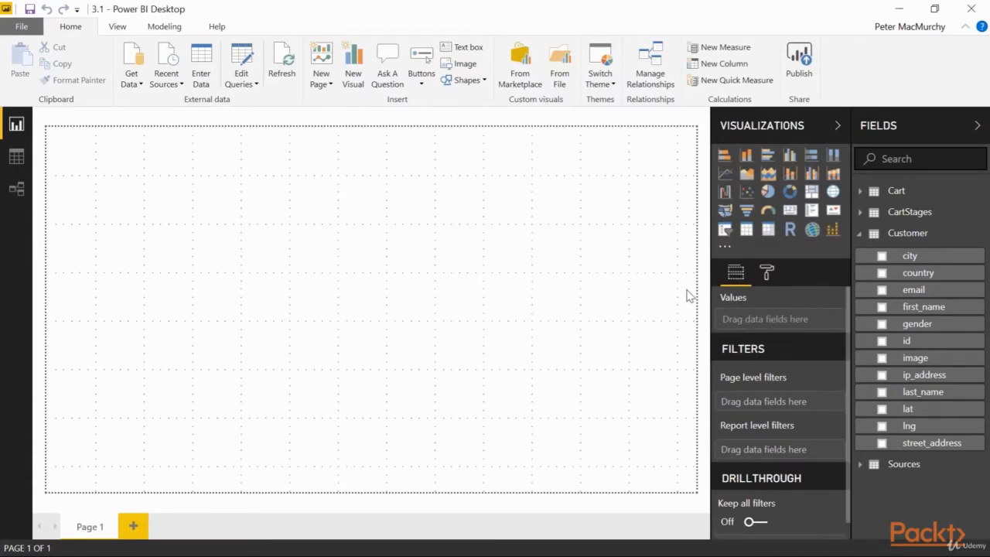
Step: Add a Dot Plot visual to the page and fit it as a wide, short strip in the page's upper-right corner
click(832, 231)
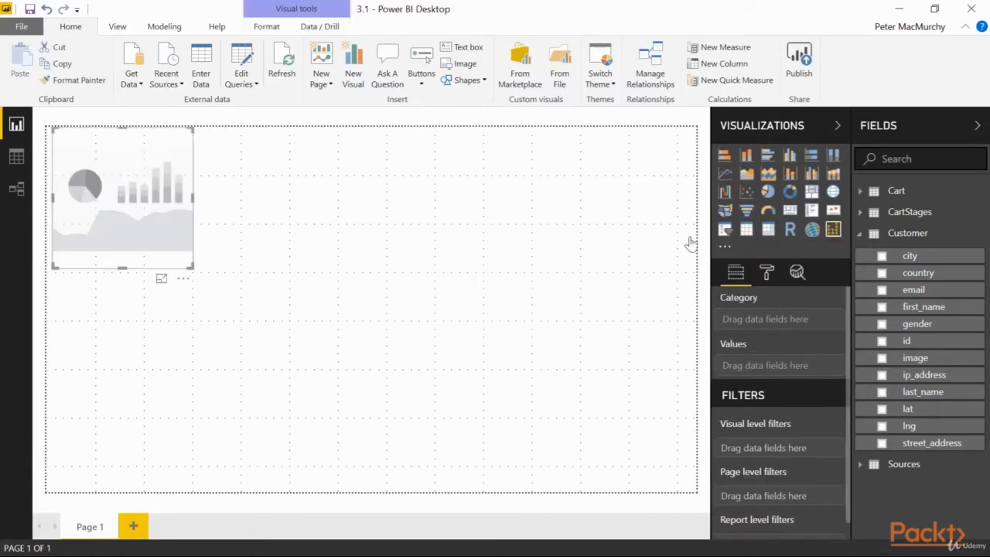
drag(147, 155, 659, 148)
drag(559, 271, 287, 224)
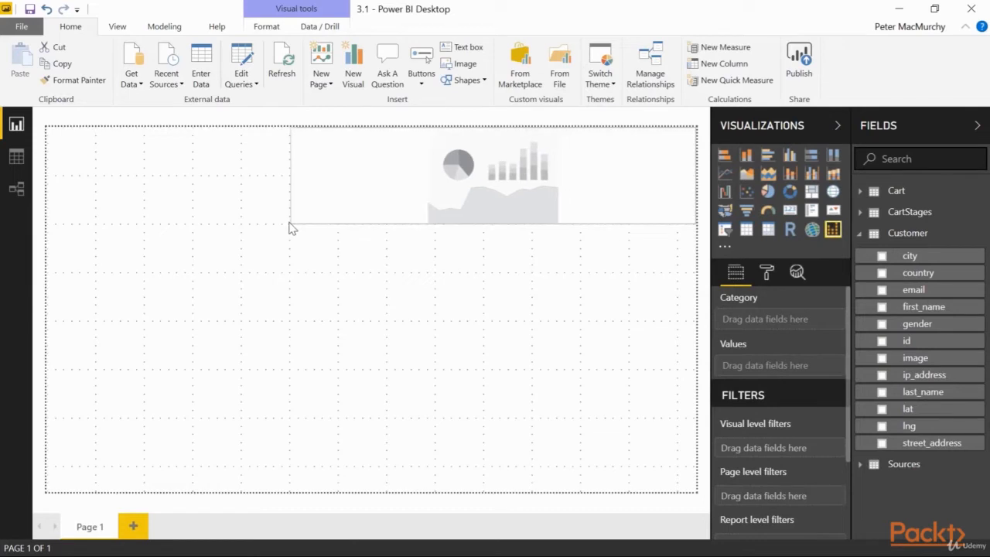
click(504, 234)
click(605, 203)
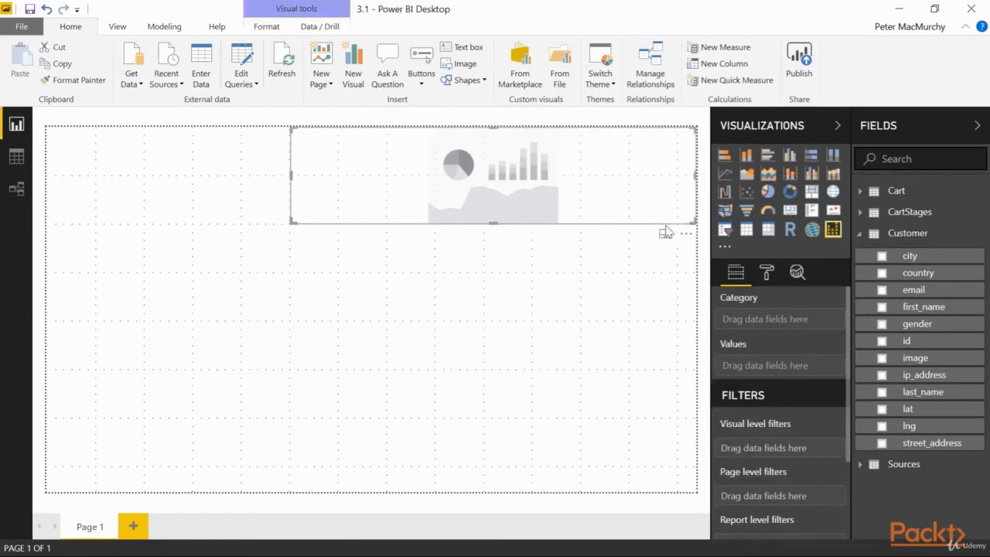
Step: Show the dot plot in focus mode, set Stage Name from CartStages as its category, and check the CartStages data
click(664, 233)
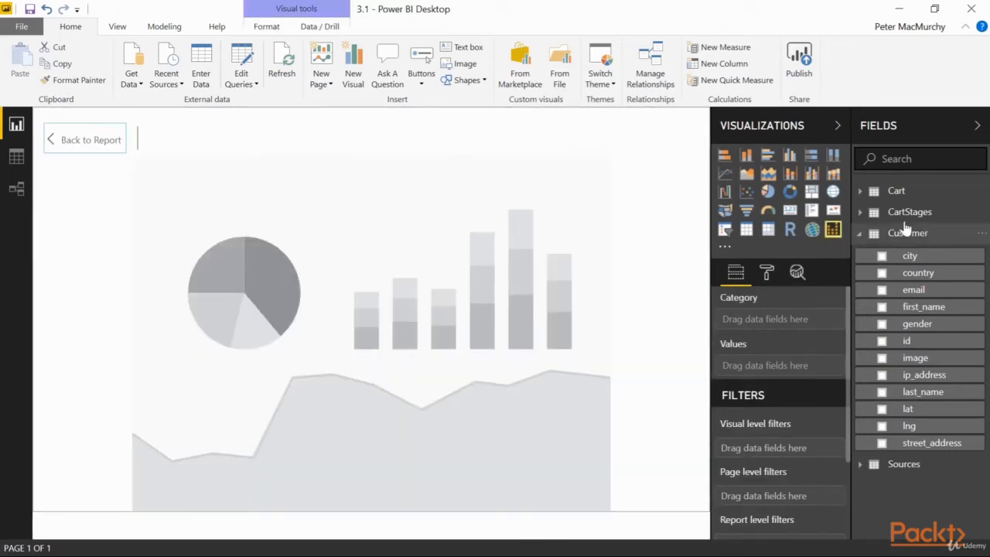
click(859, 216)
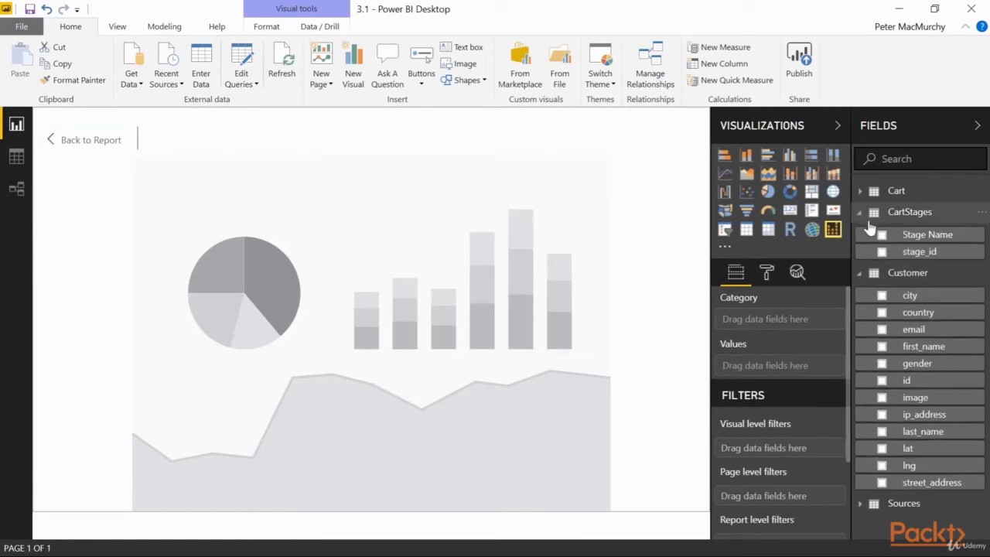
drag(915, 245, 784, 325)
click(16, 157)
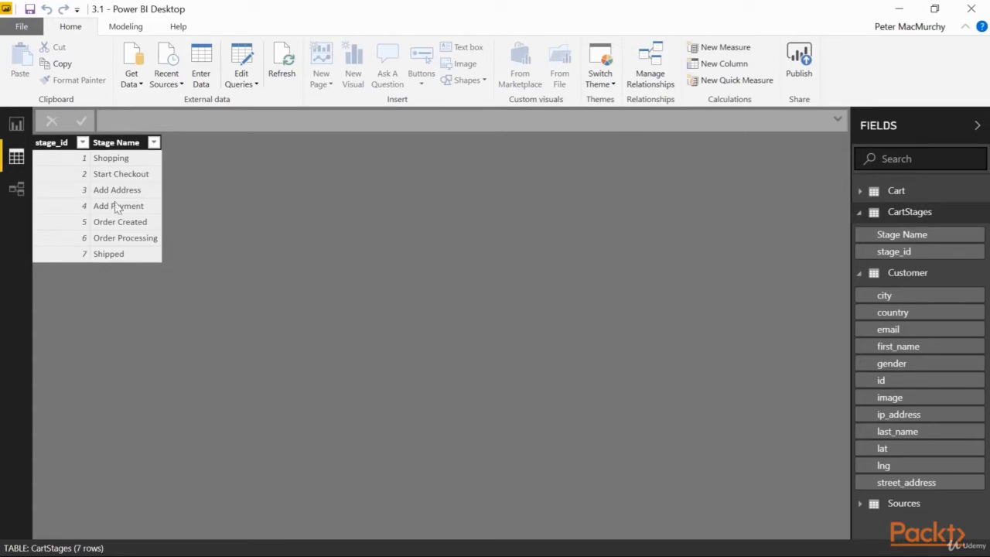
click(16, 124)
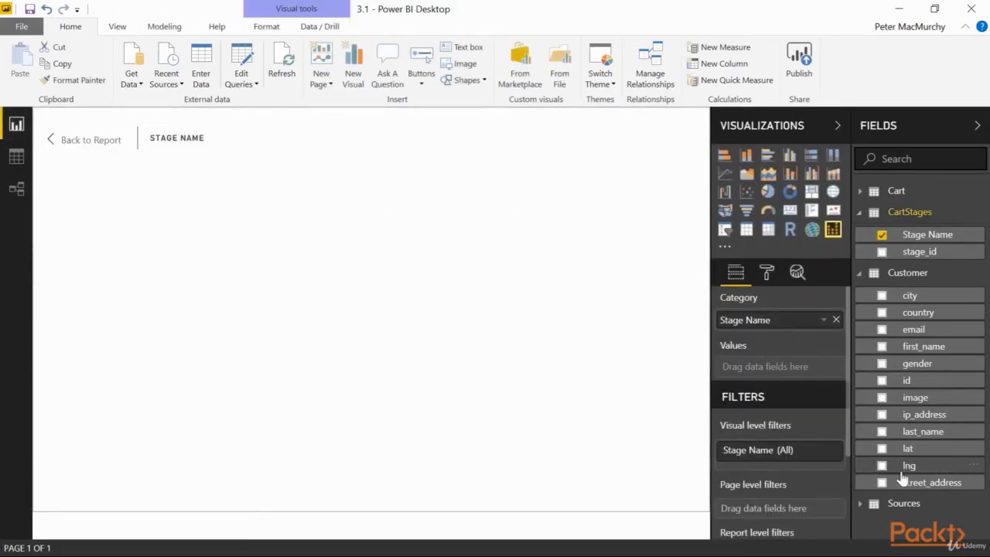
Step: Add customer_id from the Cart table as the dot plot's values and return to the report page
click(890, 191)
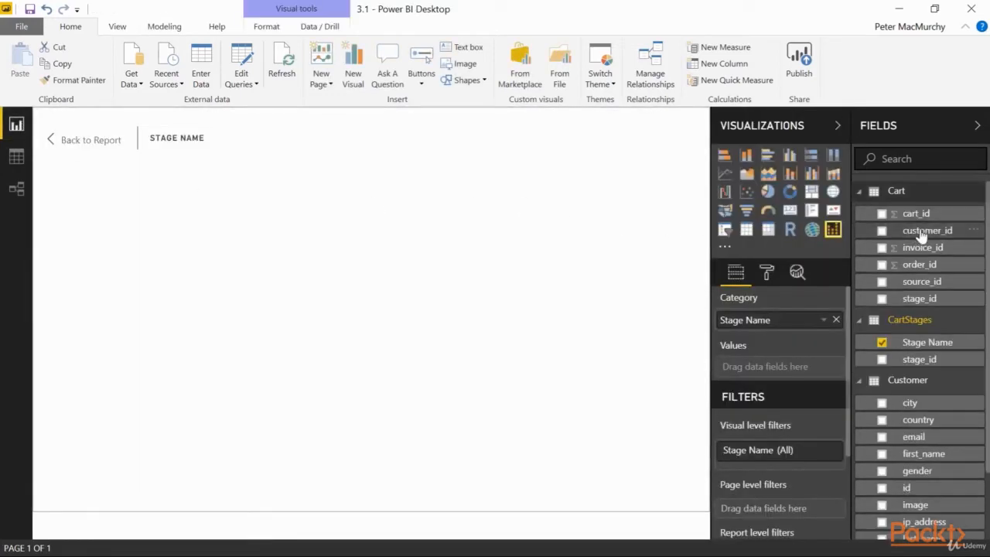
drag(926, 232, 782, 370)
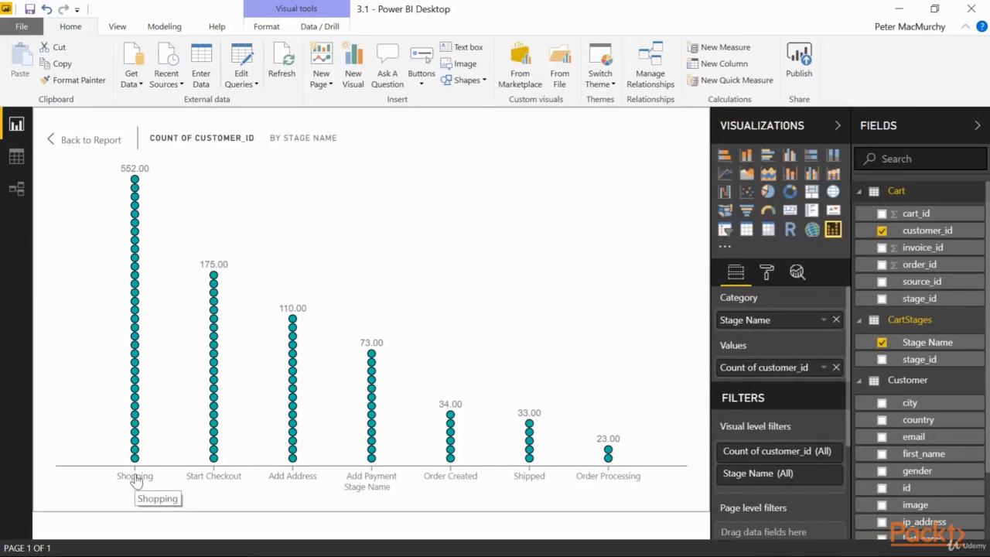
click(84, 143)
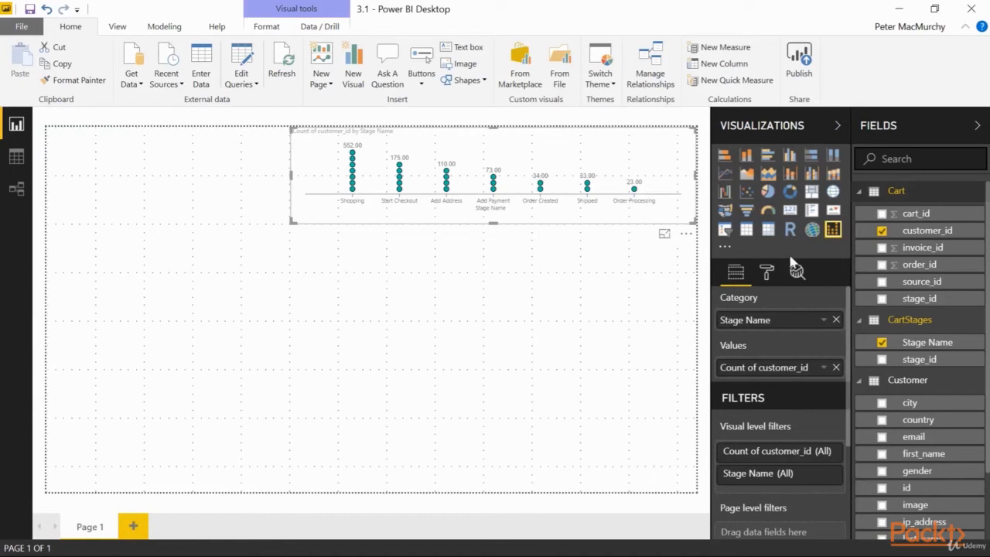
Step: Search the marketplace for "dot" again and import the Dot Plot by MAQ Software visual
click(726, 251)
click(759, 284)
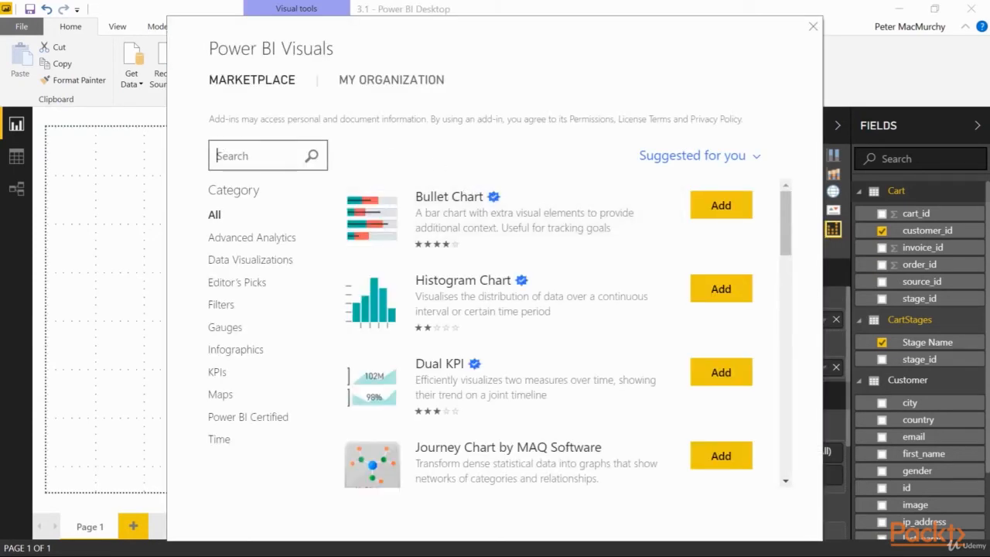
text(dot)
key(Return)
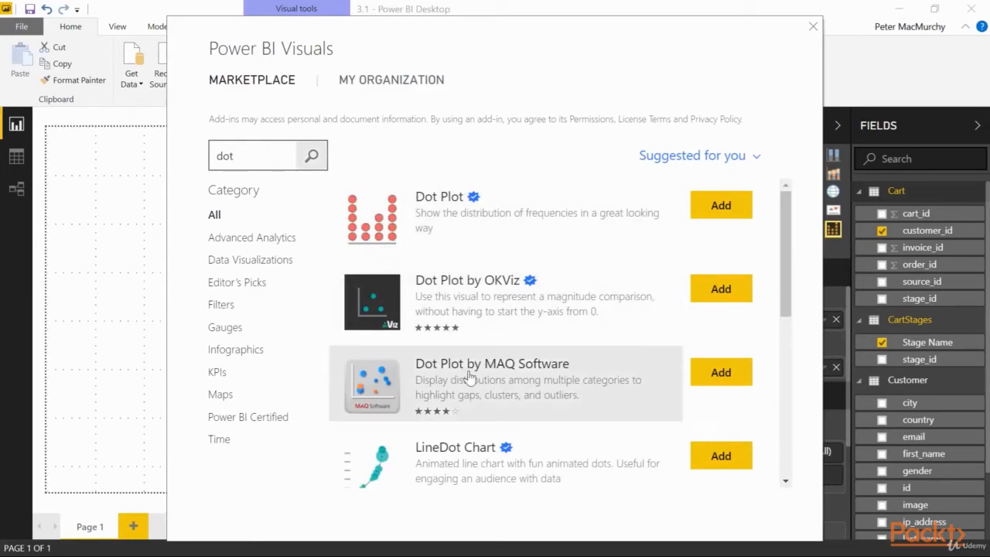
click(723, 373)
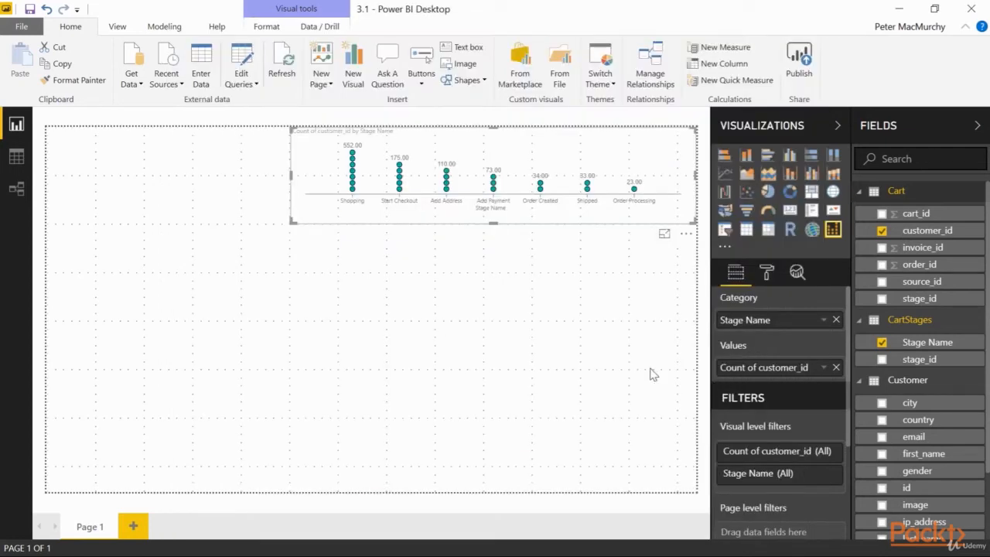
click(626, 308)
Step: Add a separate Dot Plot by MAQ Software visual and fit it directly below the first dot plot at the same width
click(569, 349)
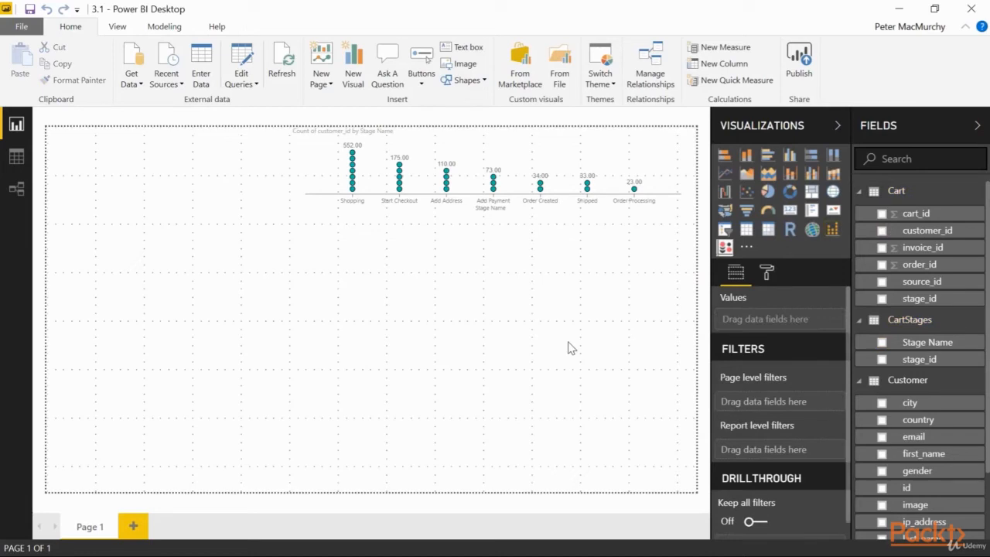
click(726, 249)
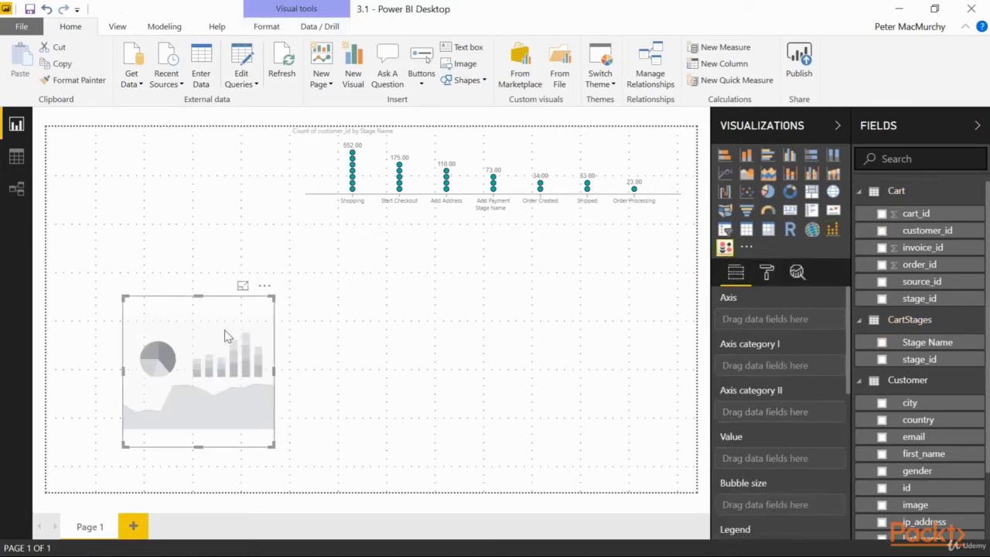
drag(203, 368, 619, 294)
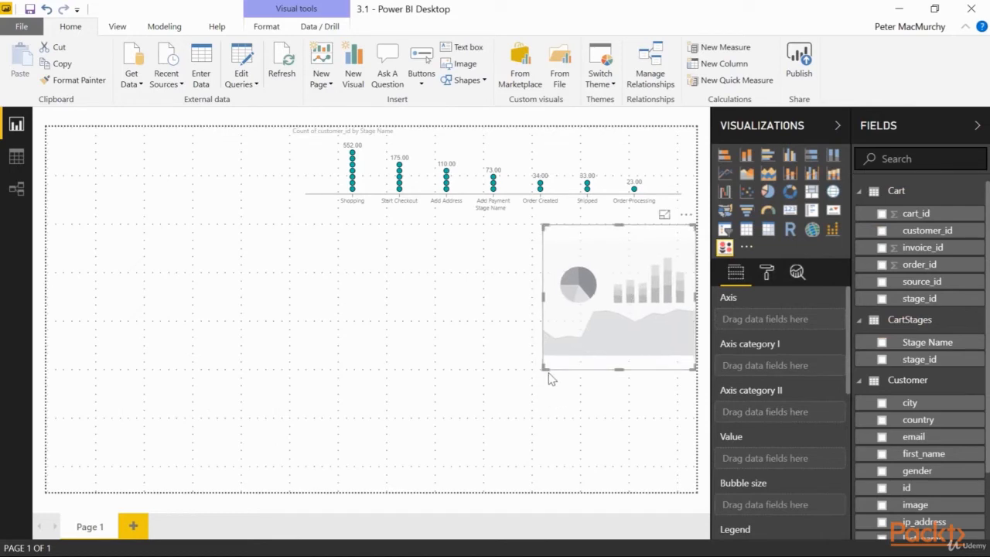
drag(546, 371, 292, 321)
Step: In focus mode, assign Stage Name to Axis category I, Cart's customer_id to Value, and order_id to Bubble size for the MAQ dot plot
click(664, 216)
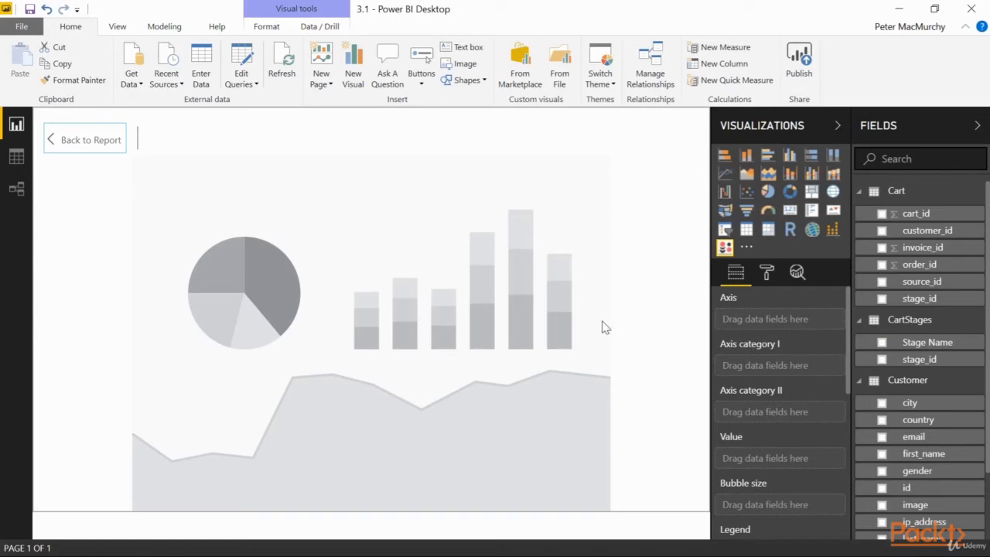
drag(936, 352, 796, 365)
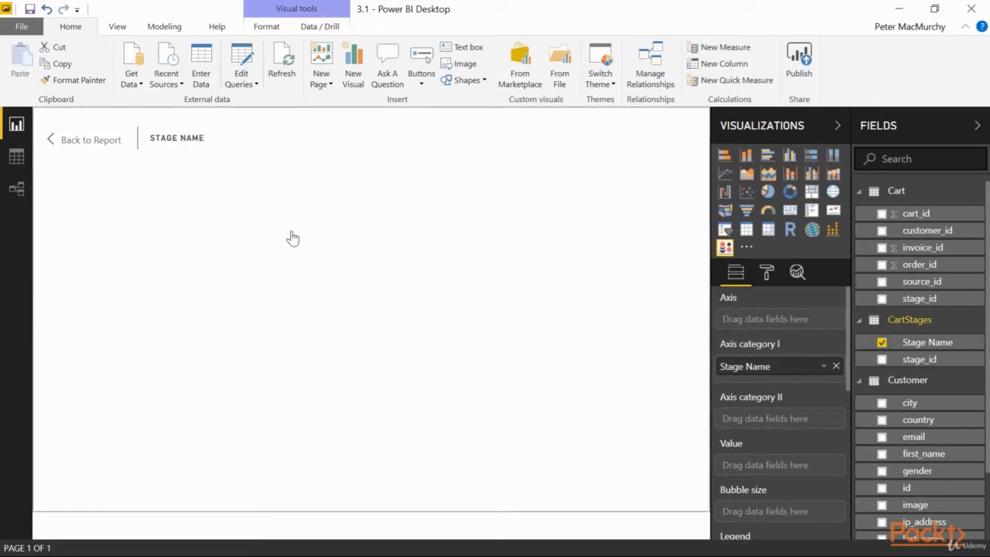
drag(940, 230, 800, 464)
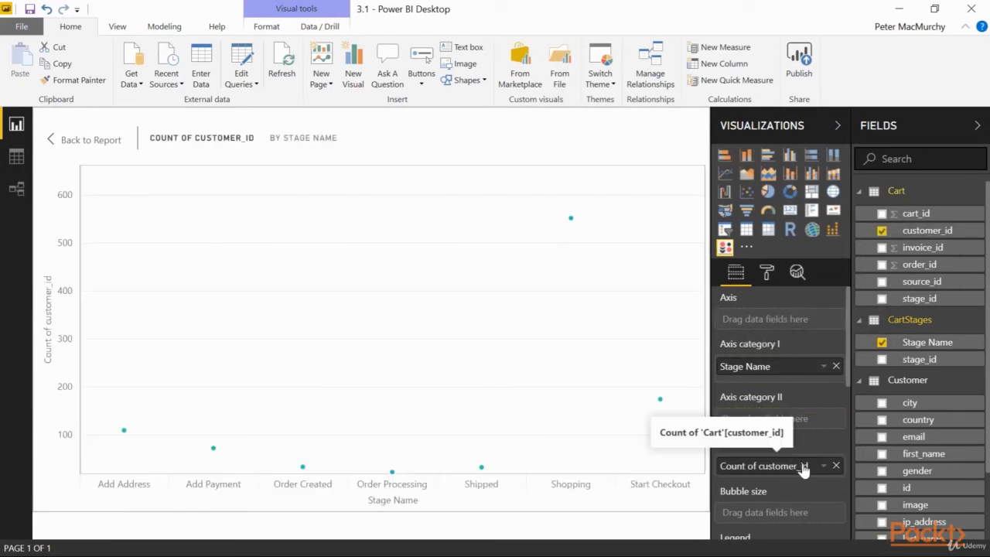
drag(940, 265, 796, 505)
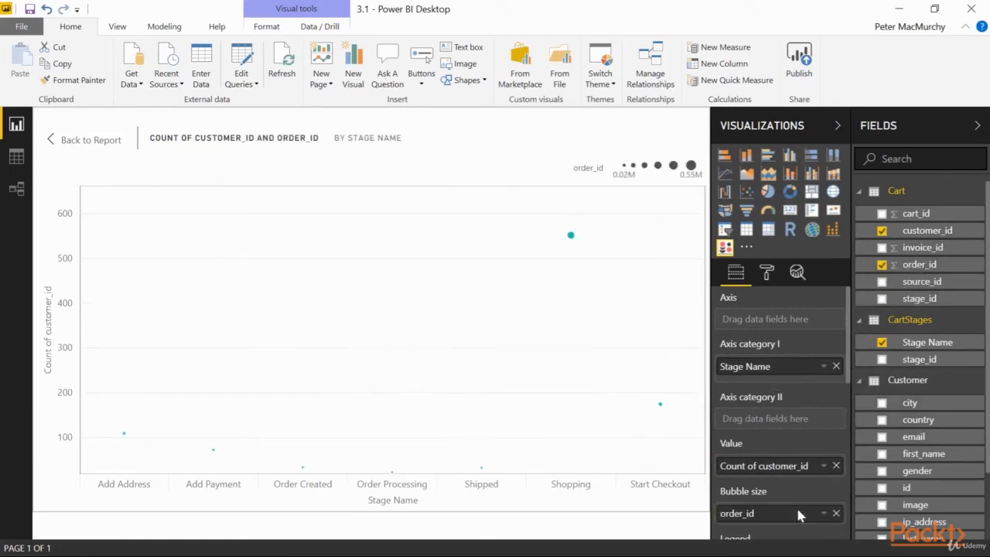
Step: Change the bubble size's order_id aggregation to Count and inspect the Shopping dot's details
click(824, 514)
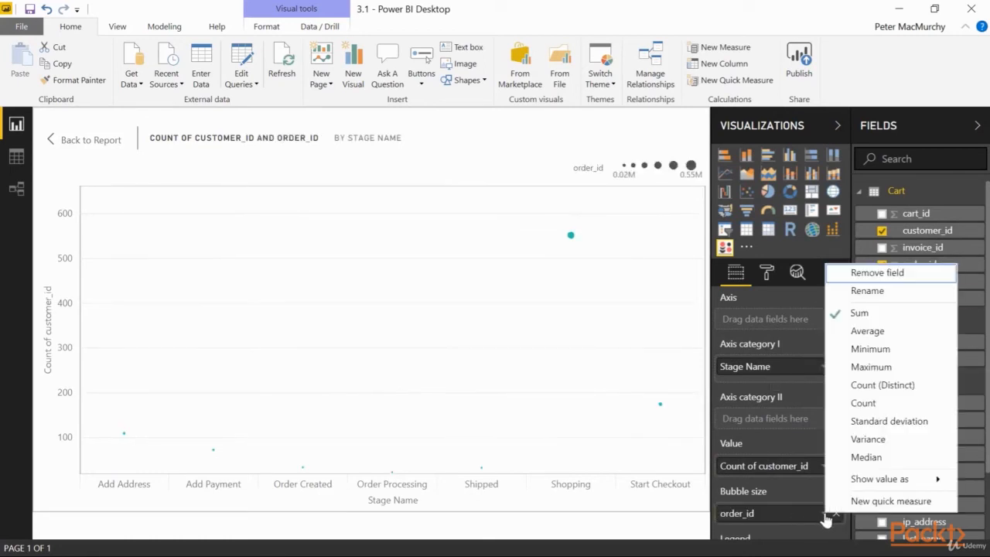
click(865, 404)
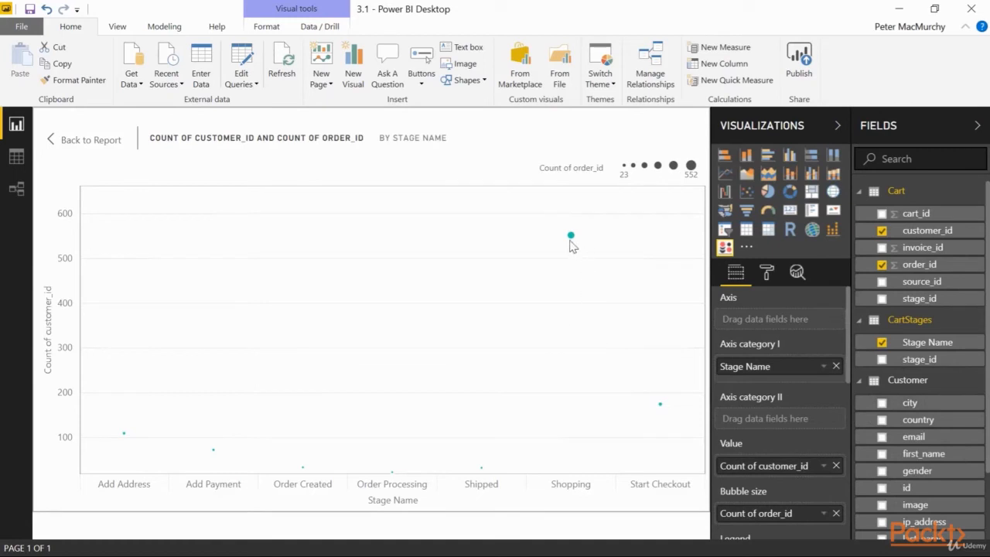
mouse_move(570, 240)
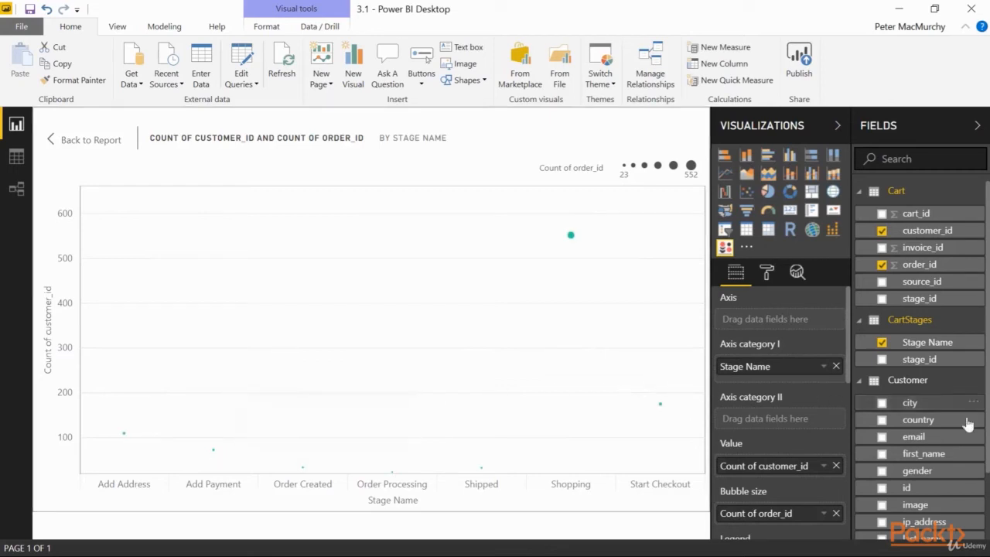
Step: Add the Source field from the Sources table to the MAQ dot plot's Axis
scroll(921, 434, down, 2)
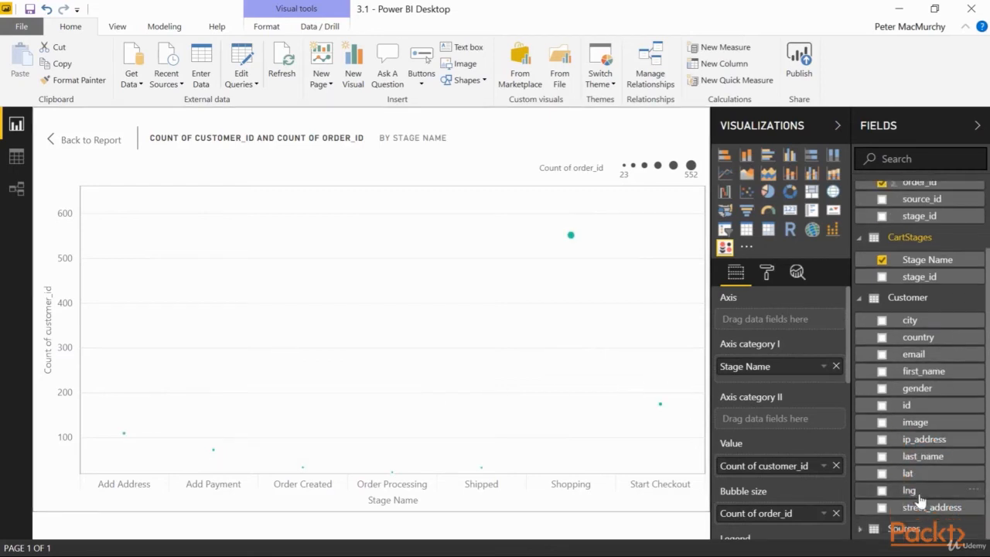
click(865, 533)
drag(917, 511, 786, 320)
Step: Review the rows of the Sources table in the data view, and back in the report inspect the Shopping dots by source
click(17, 157)
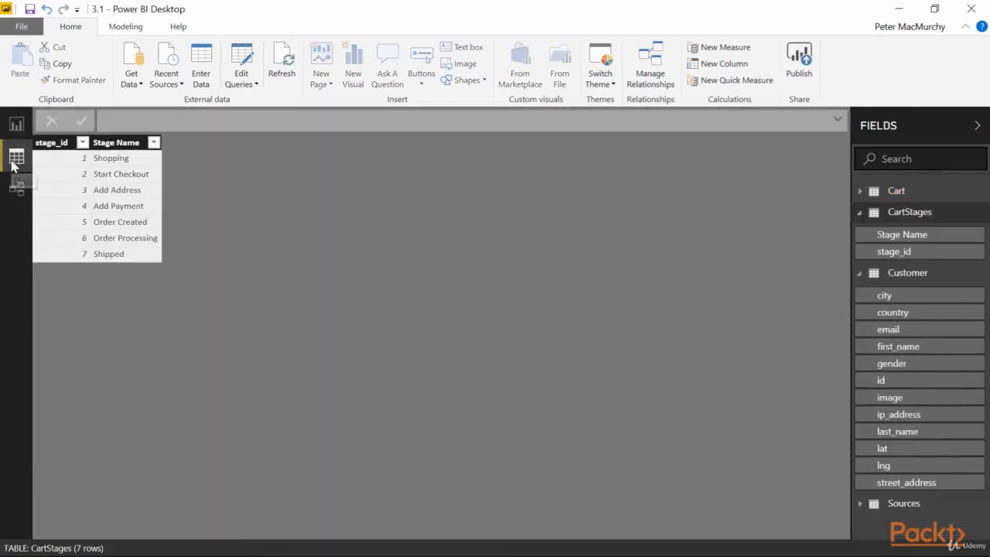
click(932, 503)
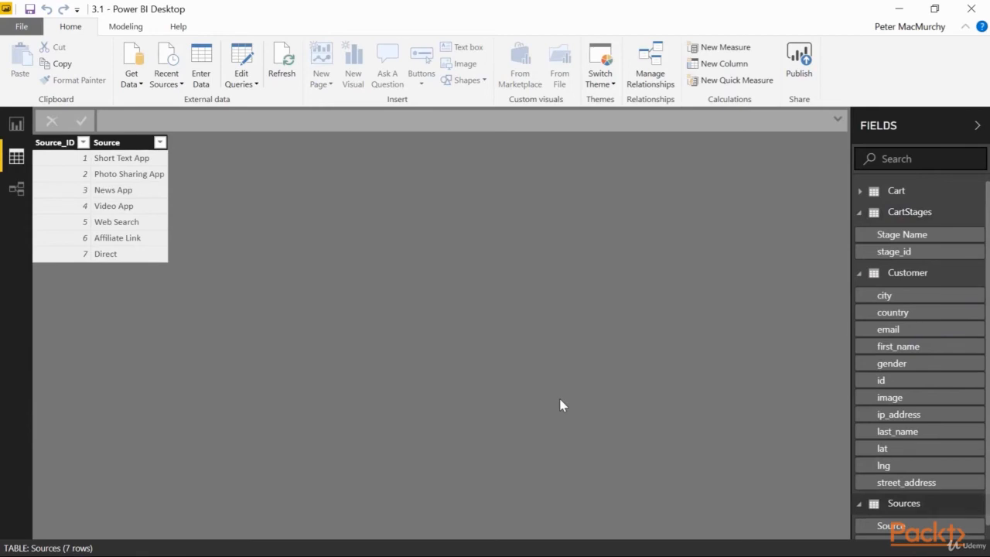
click(16, 124)
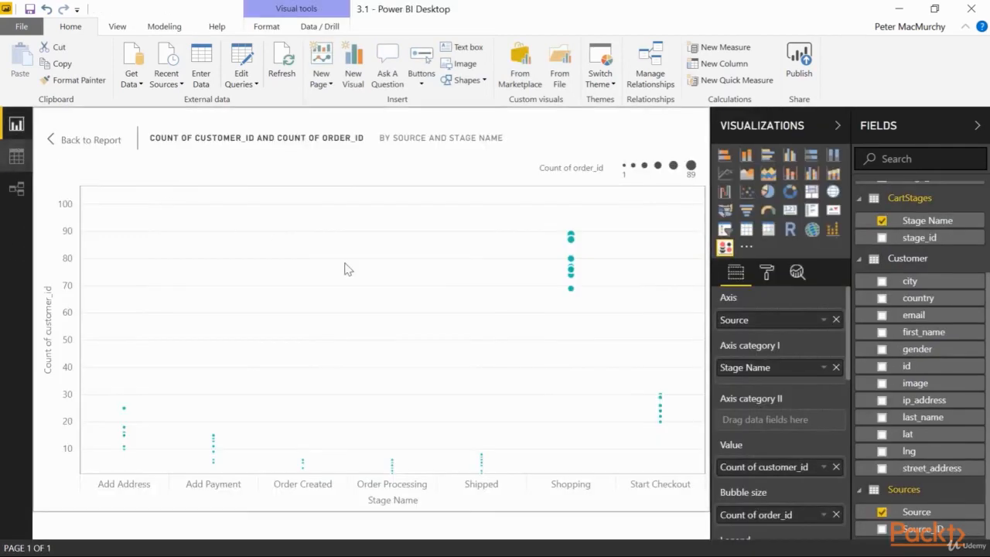
click(571, 239)
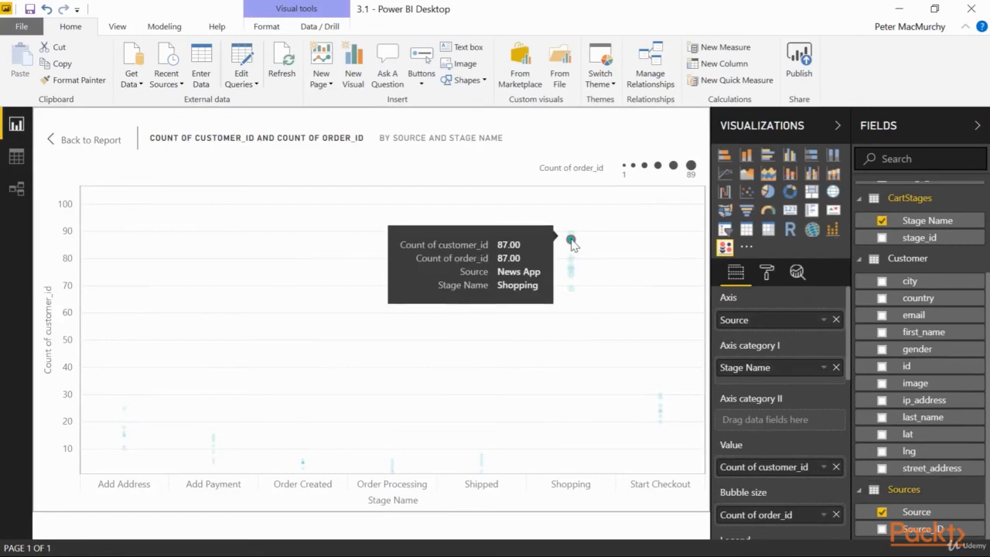
mouse_move(572, 290)
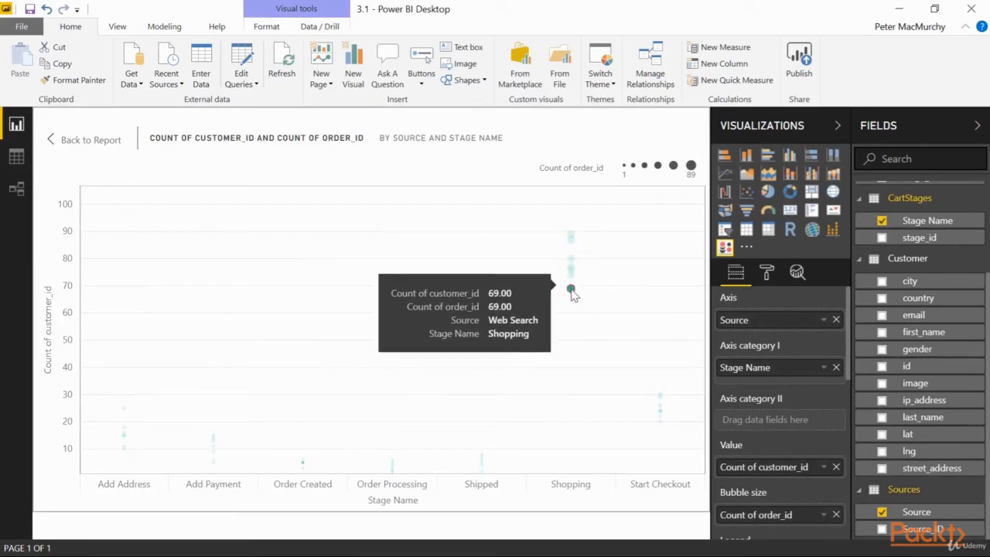
Step: Swap the dot plot's fields so Stage Name is the Axis and Source is Axis category I, and inspect the Photo Sharing App and Direct dots
drag(780, 325, 784, 387)
drag(786, 387, 779, 318)
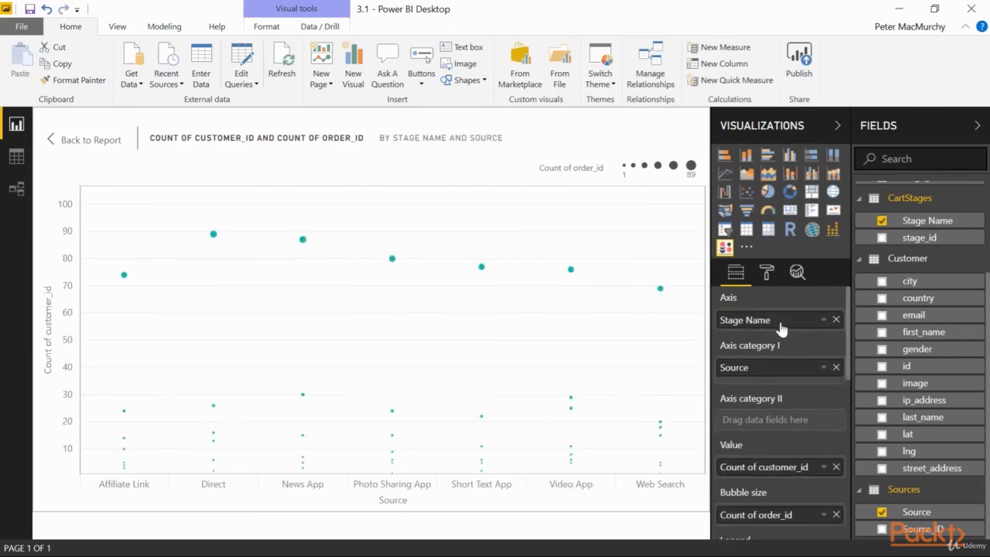
click(392, 259)
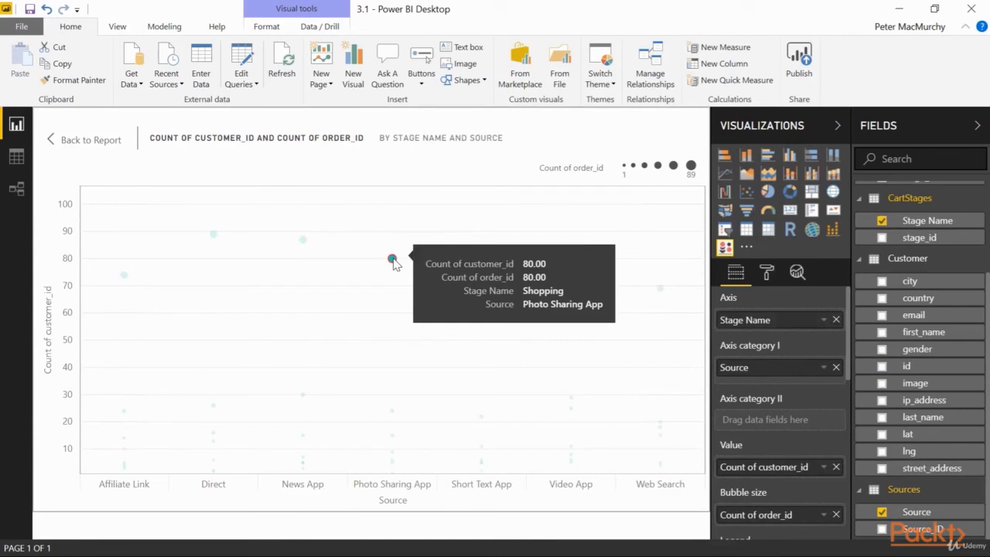
mouse_move(212, 235)
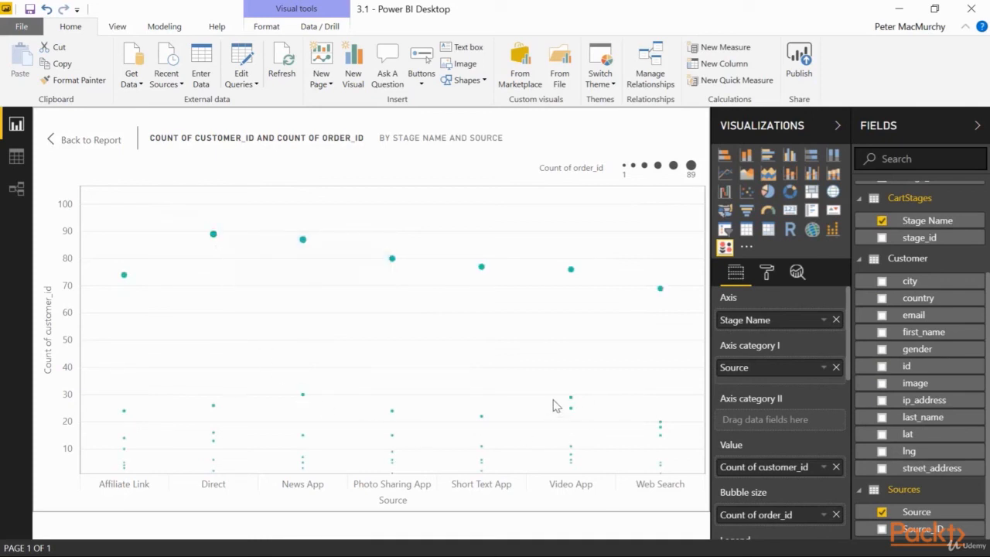
Step: Return to the report page, turn on the Jitter effect for the MAQ dot plot, and save the report
click(83, 144)
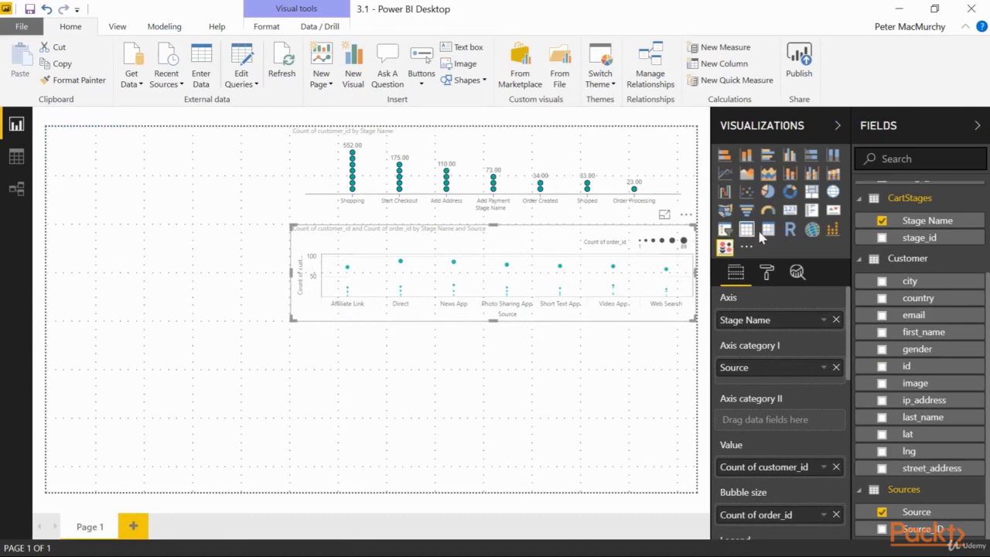
click(767, 271)
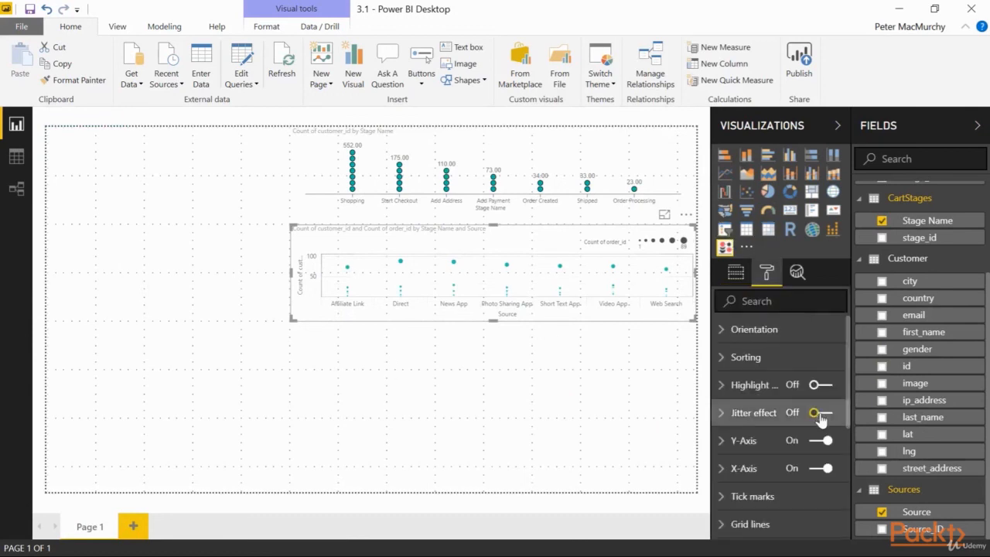
click(819, 414)
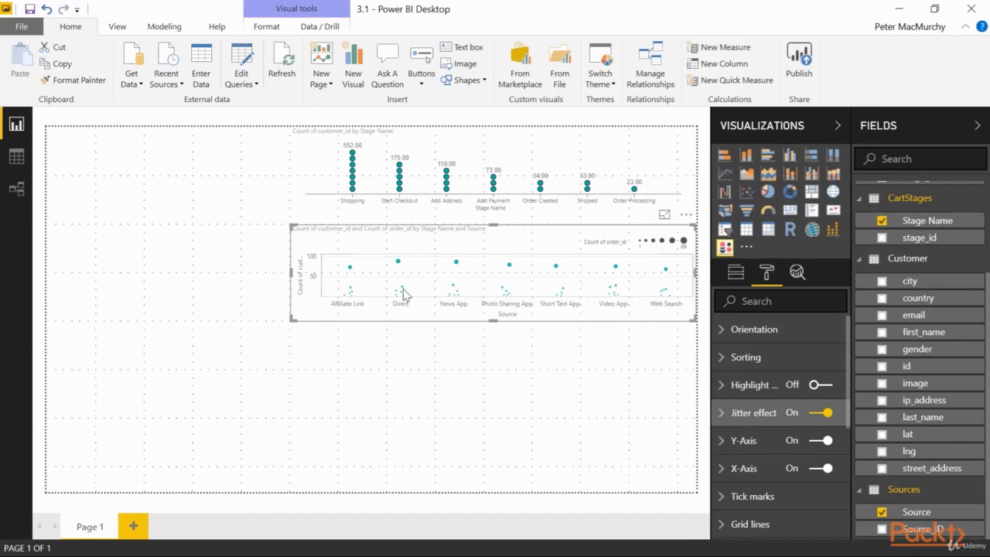
click(30, 10)
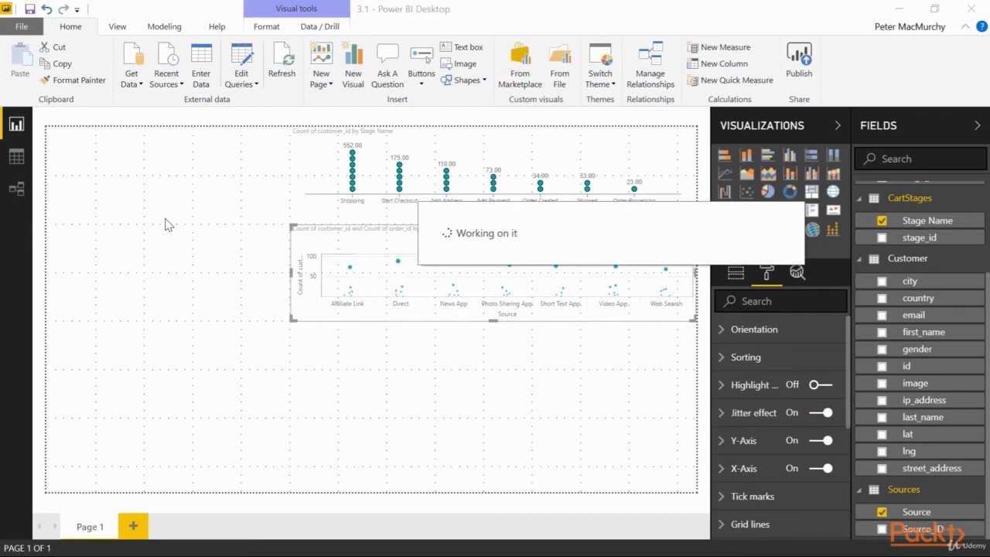